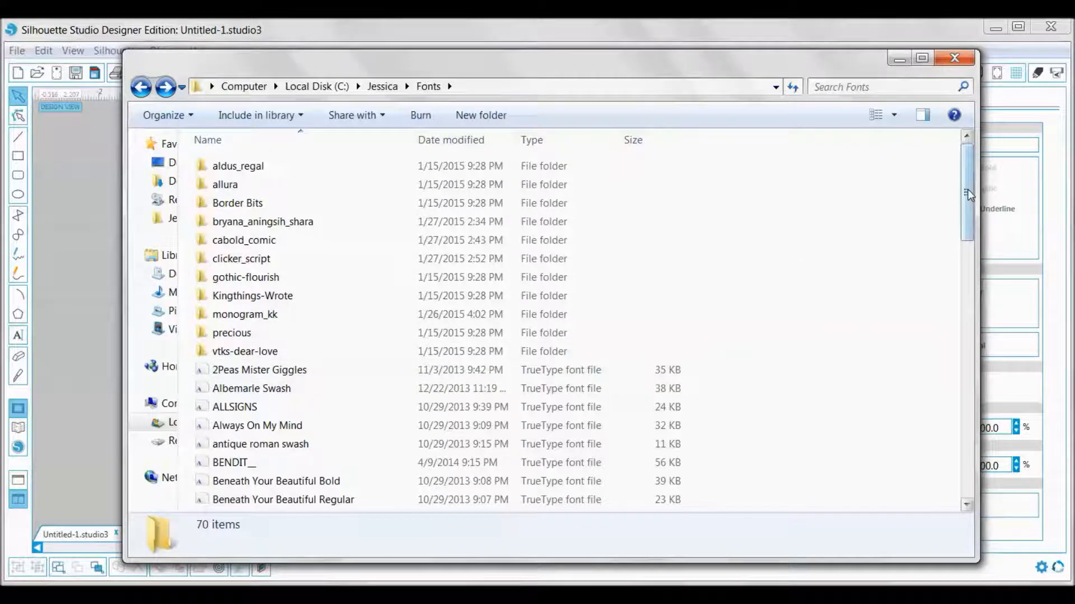
{"action": "left_click_drag", "start_coordinate": [968, 196], "coordinate": [992, 313]}
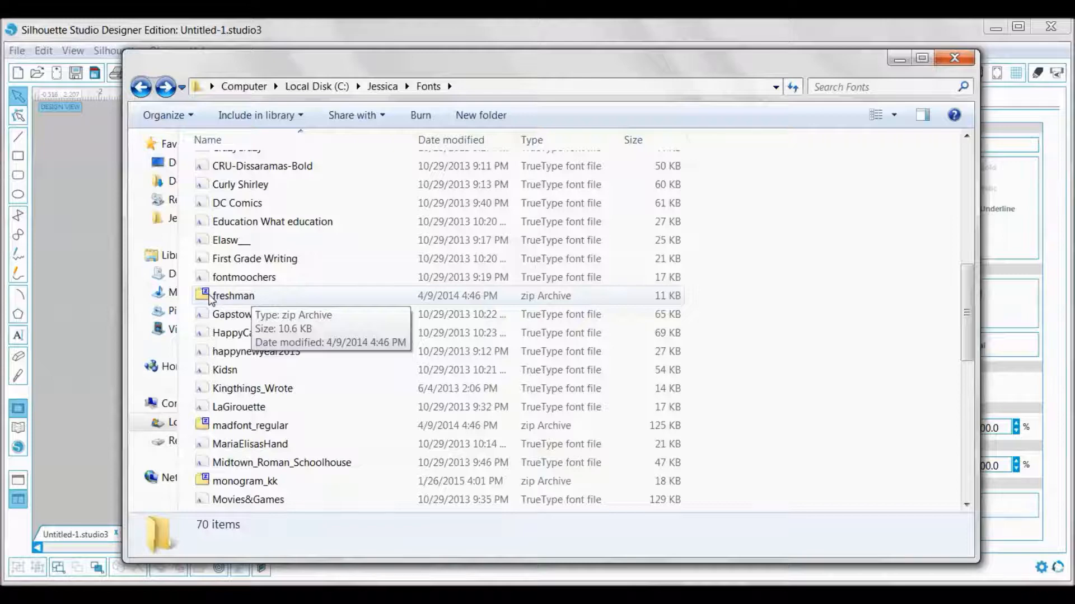
Step: Extract the freshman zip with 7-Zip into a freshman folder inside Fonts
{"action": "right_click", "coordinate": [213, 299]}
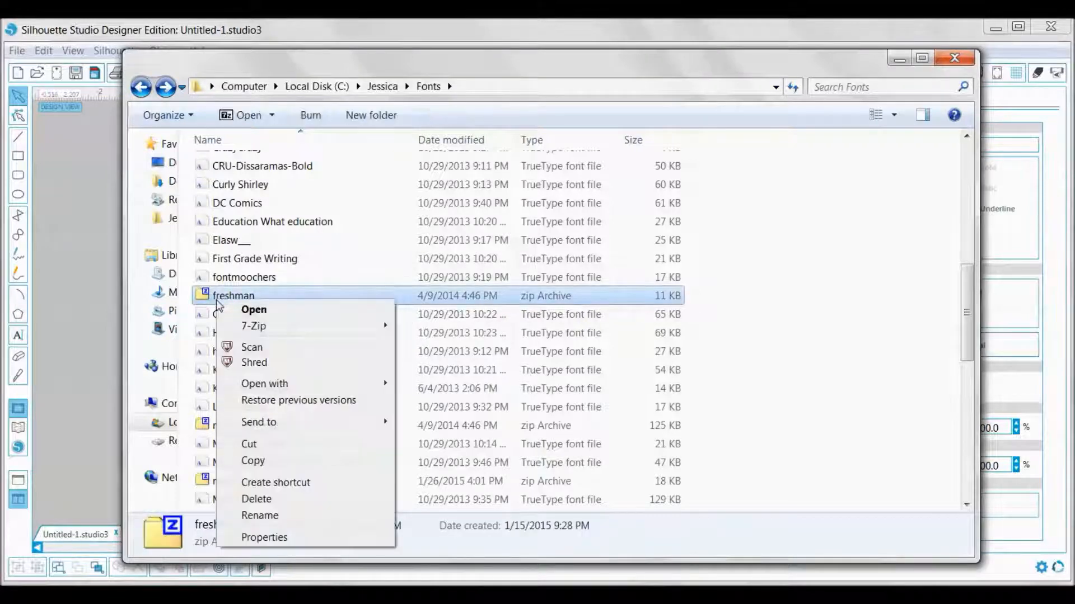
{"action": "mouse_move", "coordinate": [254, 326]}
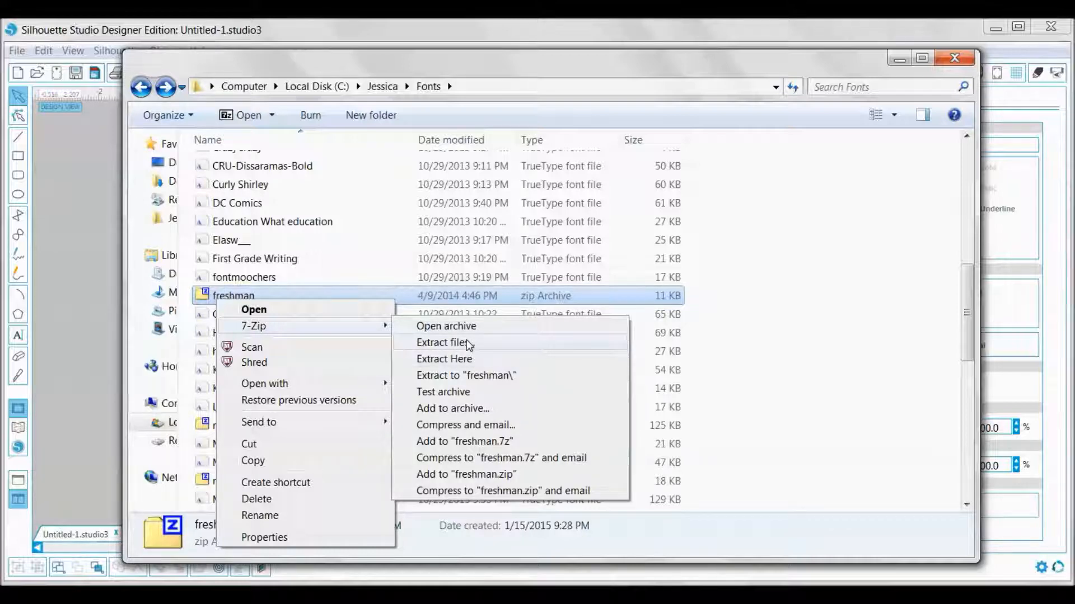
{"action": "left_click", "coordinate": [467, 344]}
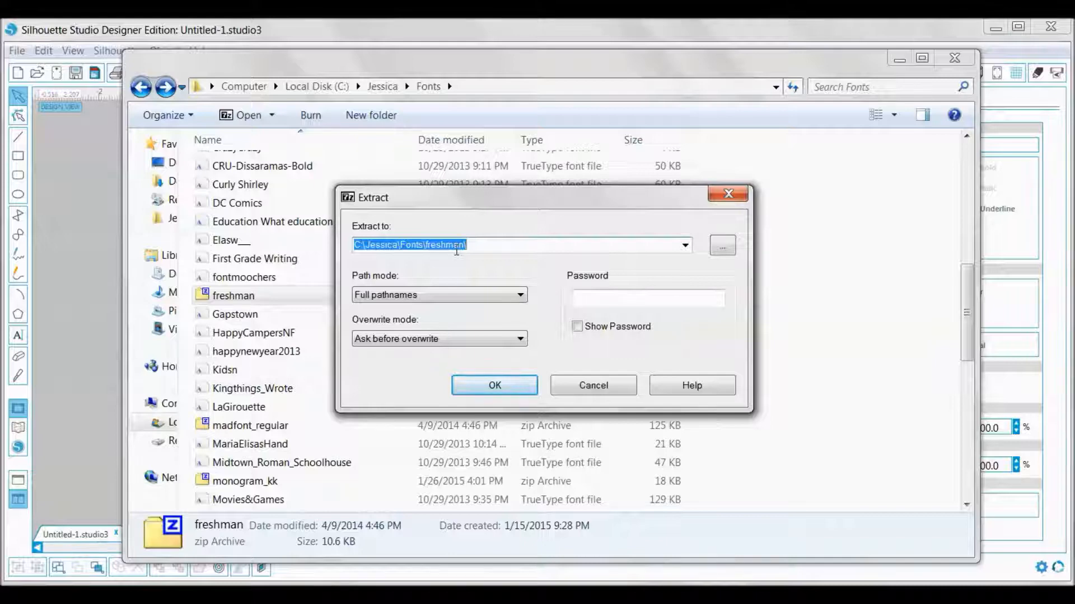
{"action": "left_click", "coordinate": [513, 386]}
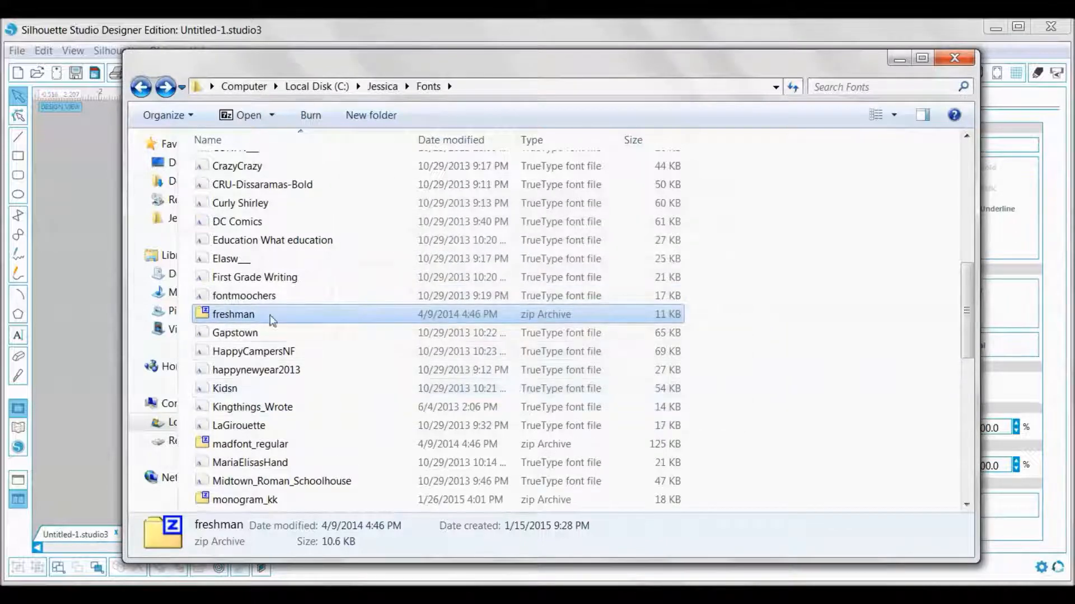
{"action": "left_click_drag", "start_coordinate": [966, 311], "coordinate": [963, 217]}
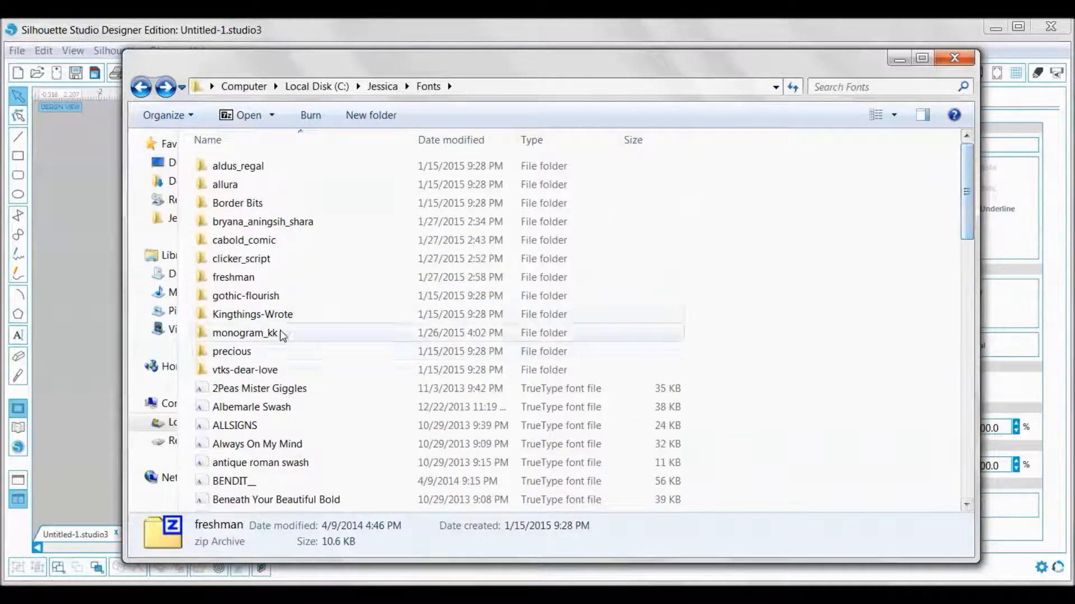
Step: Enter the extracted freshman folder and bring up options for the Freshman TrueType file
{"action": "double_click", "coordinate": [235, 277]}
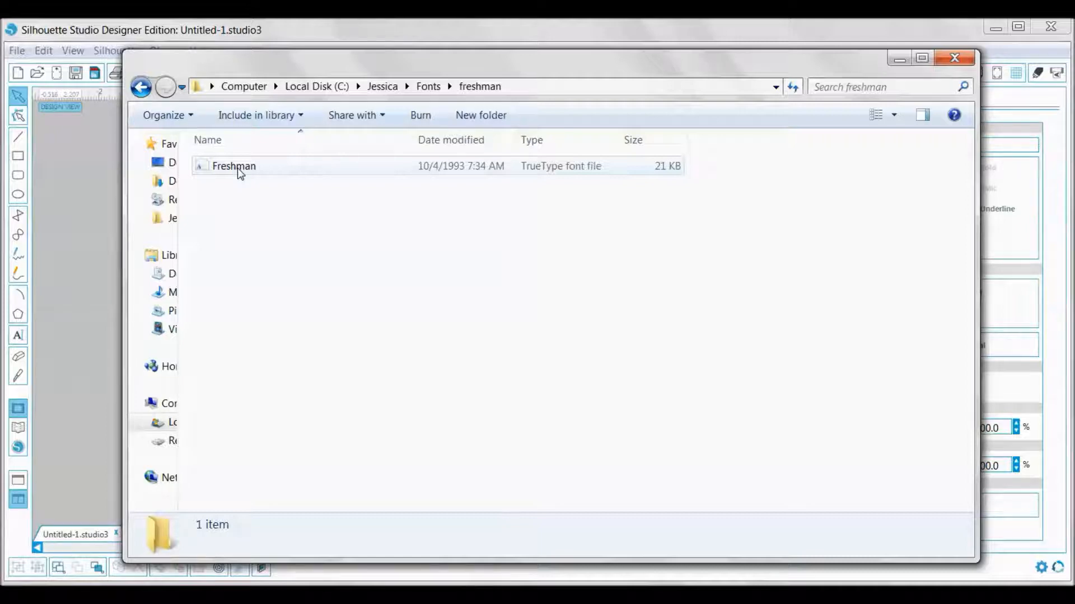
{"action": "right_click", "coordinate": [238, 168]}
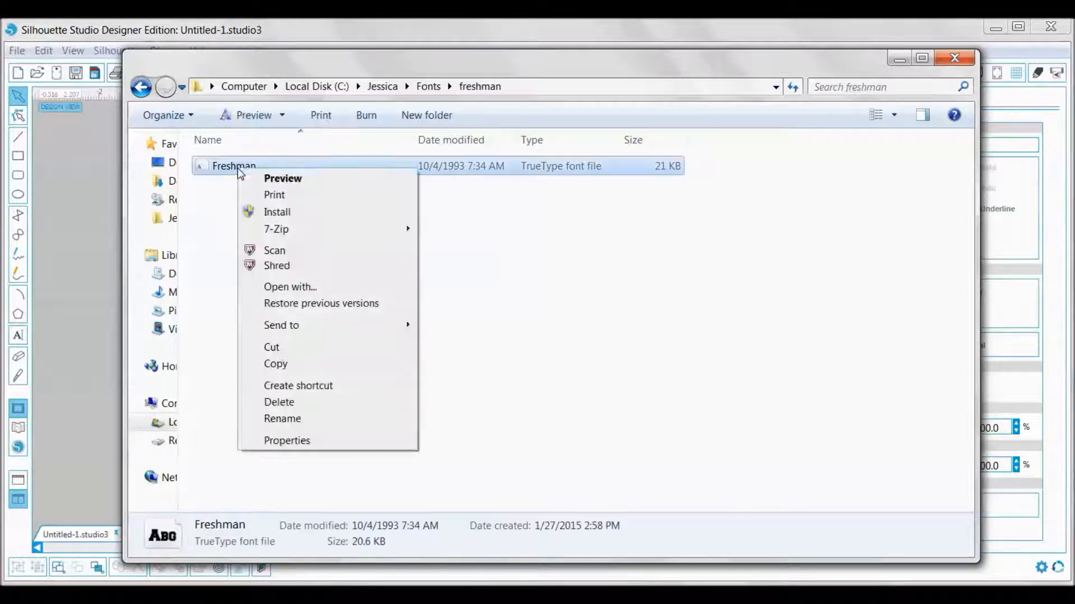
Step: Install the Freshman font on the system and return to the Fonts folder
{"action": "left_click", "coordinate": [291, 217]}
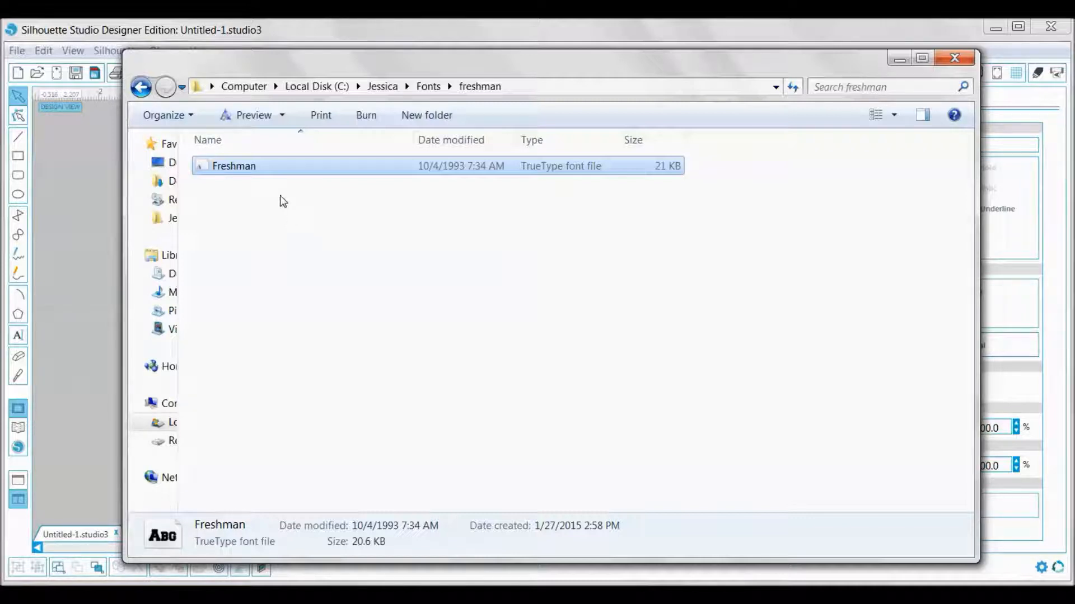
{"action": "left_click", "coordinate": [143, 87]}
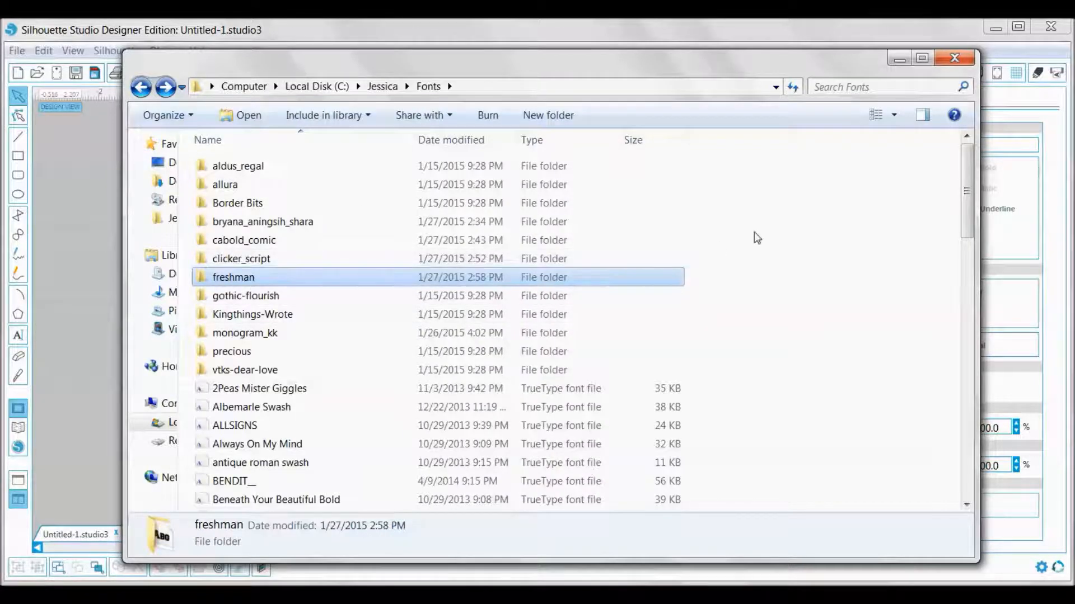
{"action": "left_click_drag", "start_coordinate": [966, 182], "coordinate": [968, 311]}
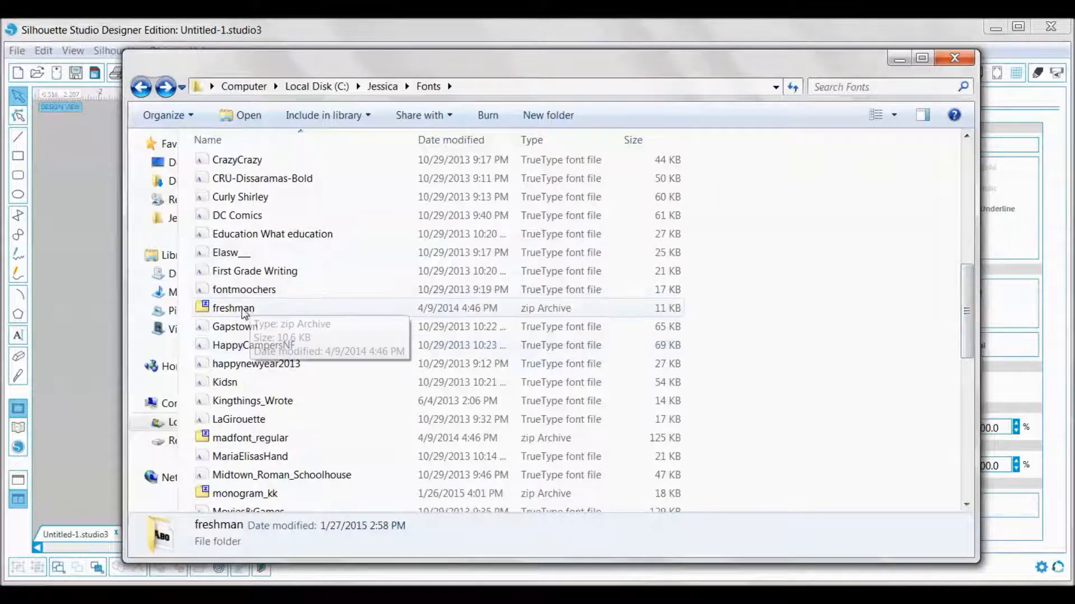
Step: Delete the freshman zip archive from the Fonts folder
{"action": "left_click", "coordinate": [233, 307]}
{"action": "right_click", "coordinate": [240, 310]}
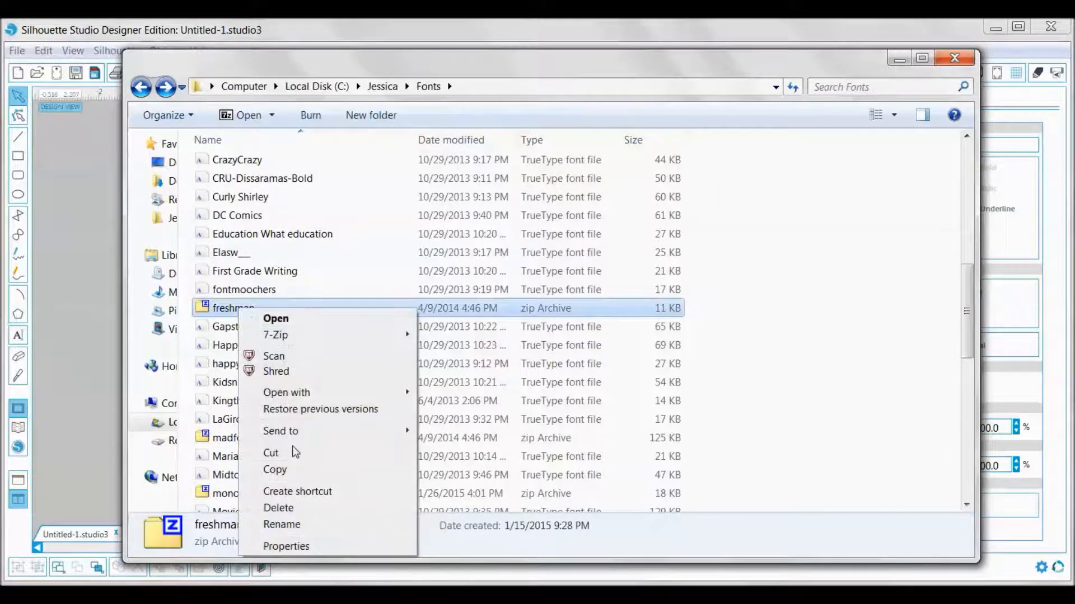
{"action": "left_click", "coordinate": [278, 509]}
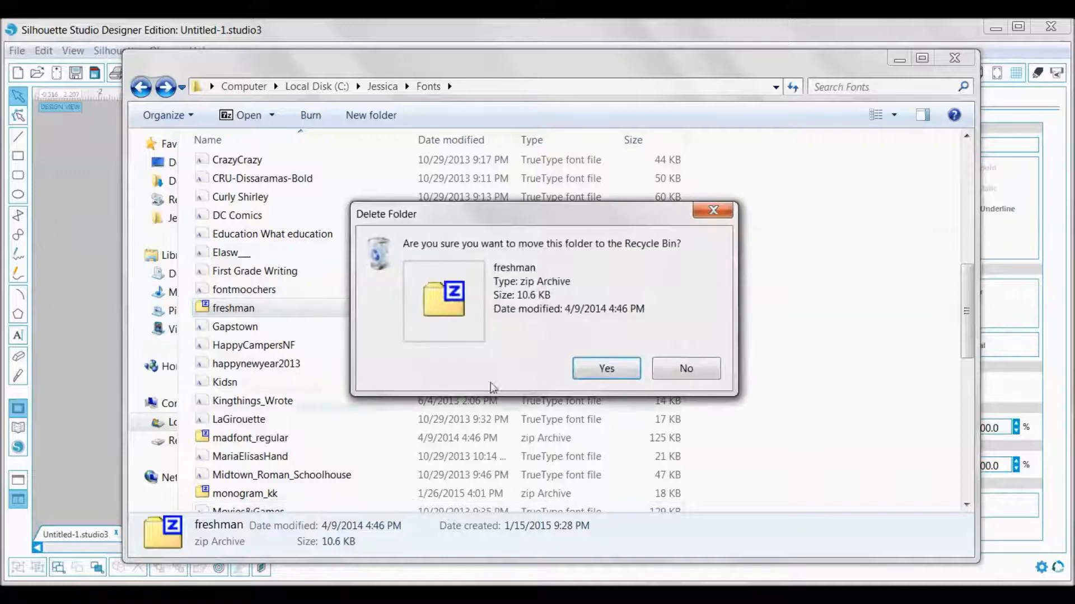
{"action": "left_click", "coordinate": [607, 368]}
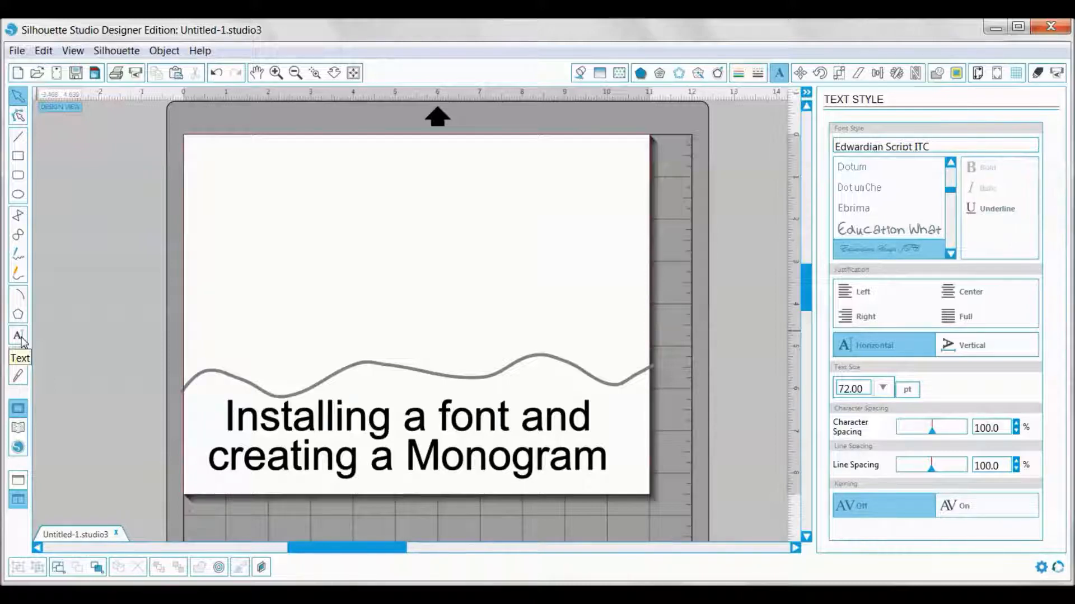
Step: Activate the Text tool on the Silhouette Studio design page
{"action": "left_click", "coordinate": [21, 338]}
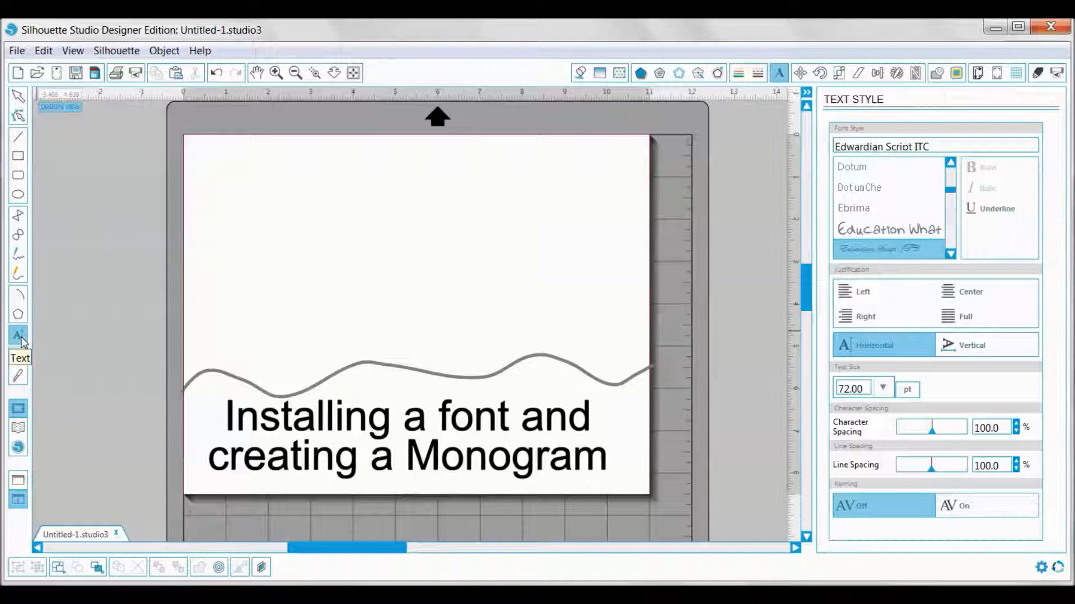
Step: Place the initials JBL as Edwardian Script ITC text above the wavy line on the mat
{"action": "left_click", "coordinate": [316, 273]}
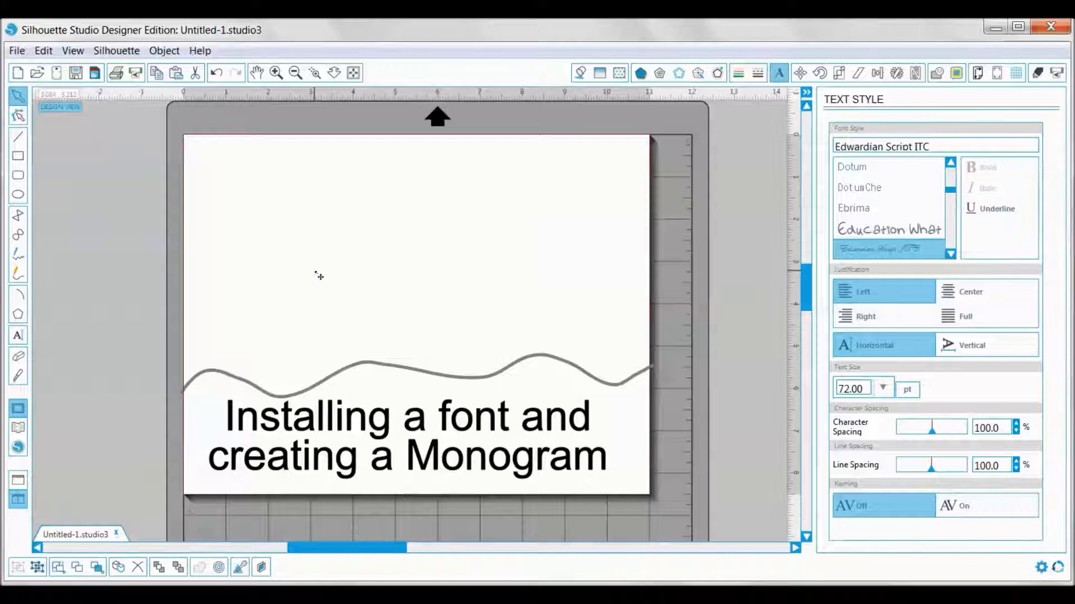
{"action": "left_click", "coordinate": [328, 301]}
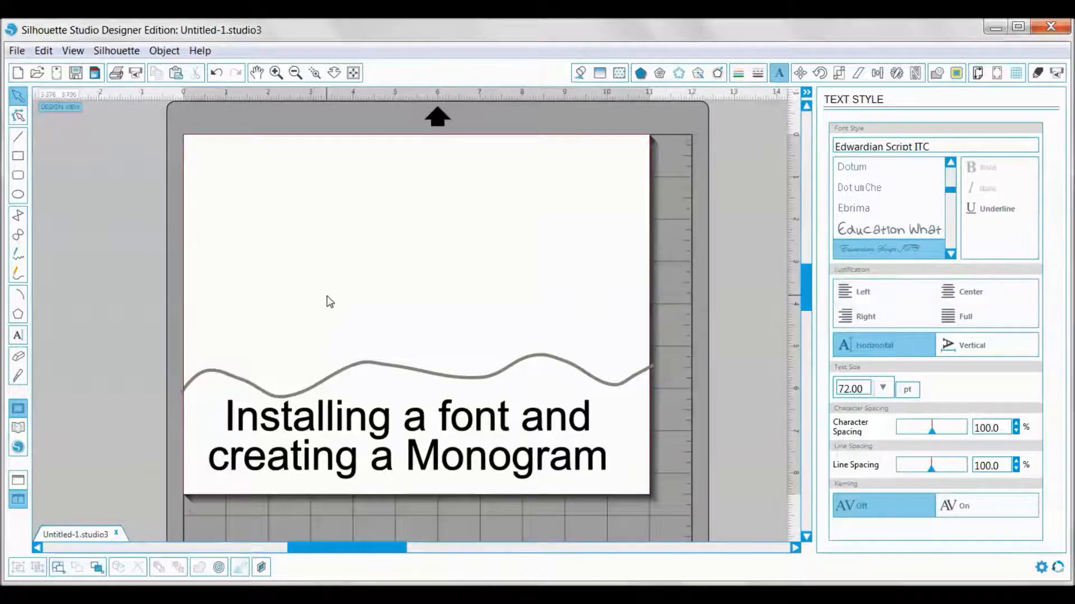
{"action": "left_click", "coordinate": [18, 336]}
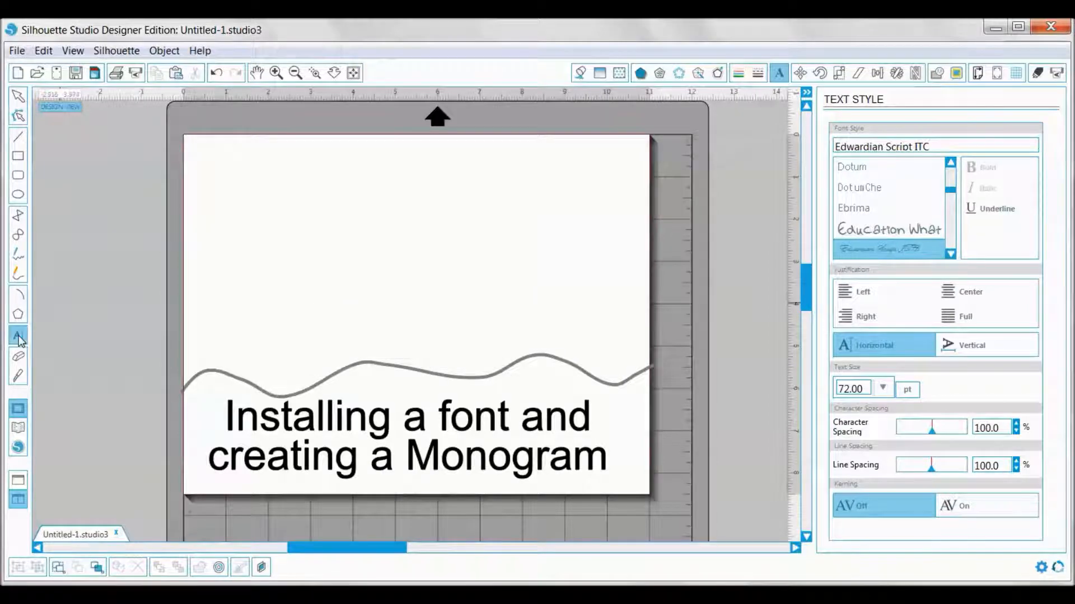
{"action": "left_click", "coordinate": [265, 292]}
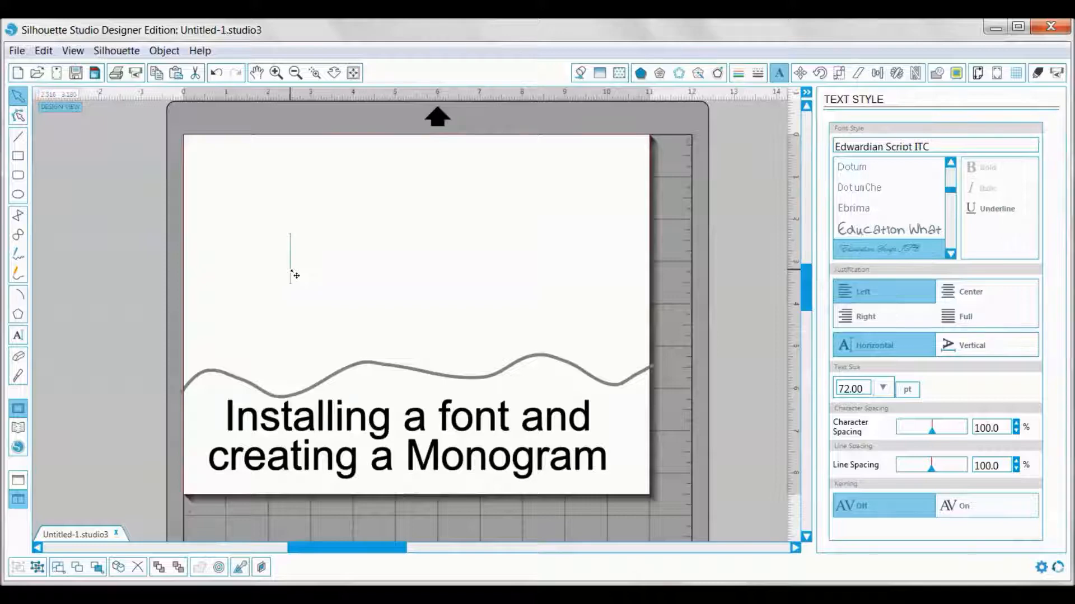
{"action": "type", "text": "J"}
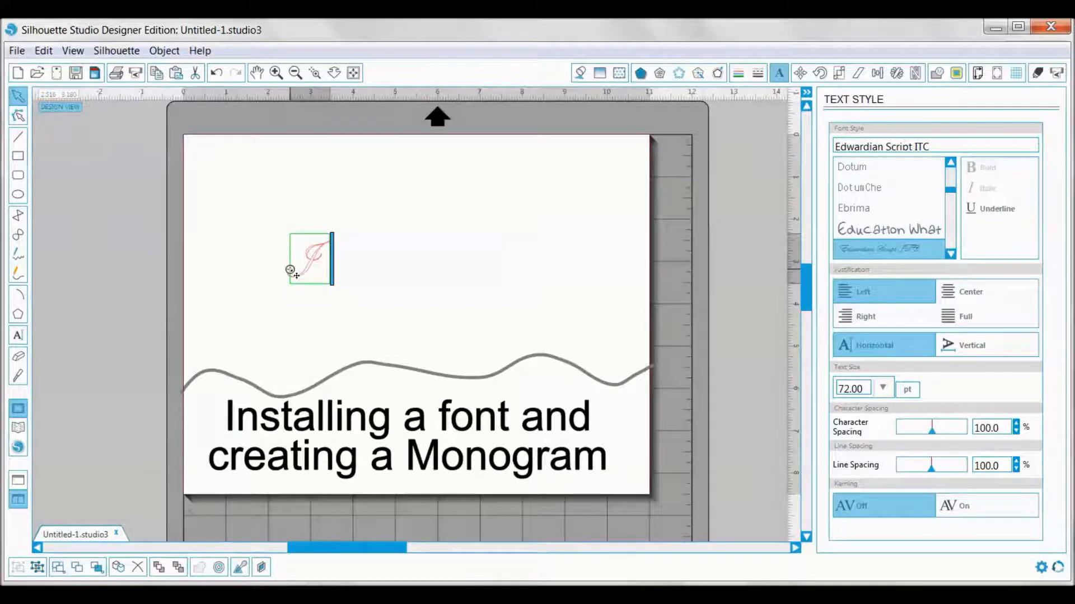
{"action": "type", "text": "B"}
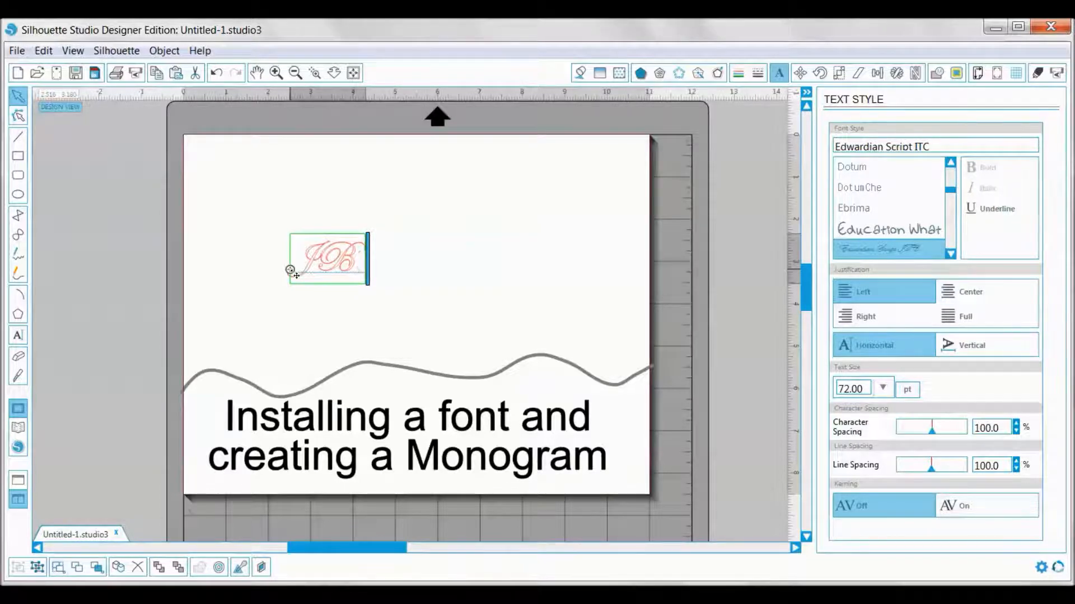
{"action": "type", "text": "L"}
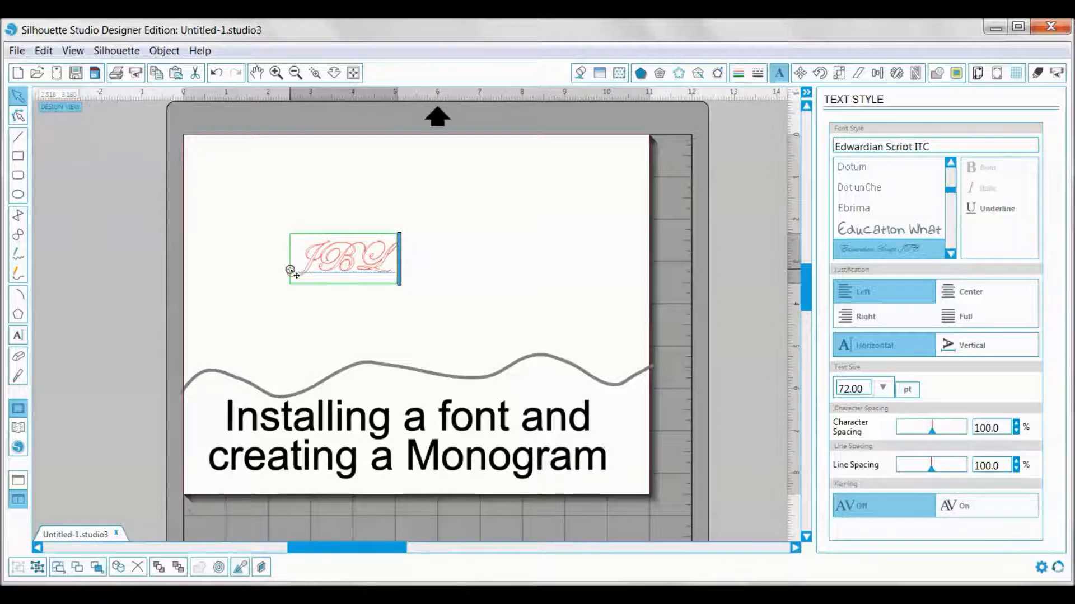
{"action": "left_click", "coordinate": [416, 263]}
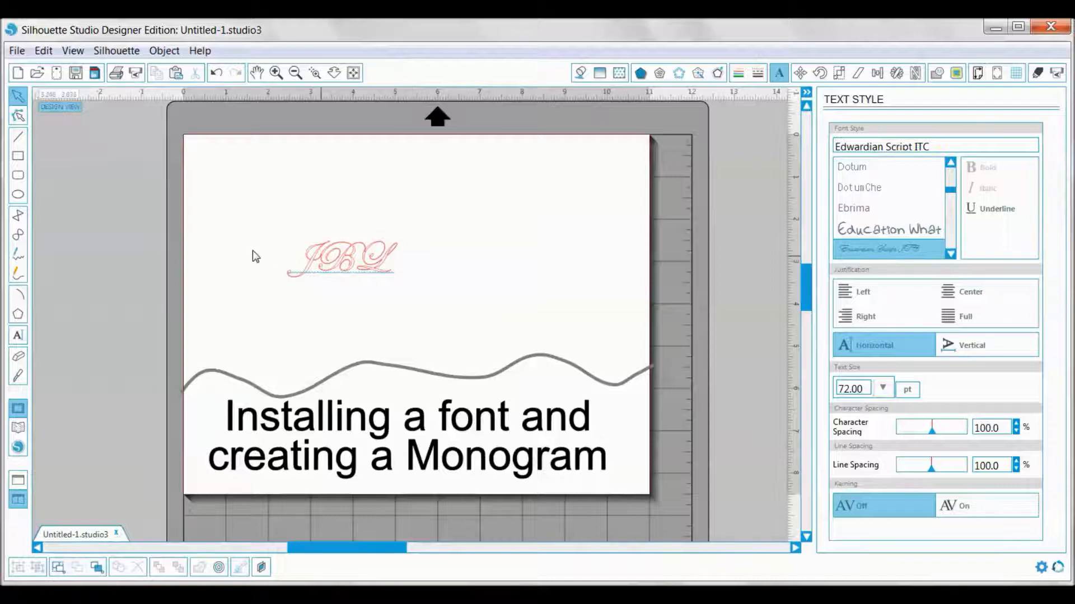
Step: Enlarge the JBL text to about 6.4 inches wide and move it higher on the mat
{"action": "left_click", "coordinate": [377, 270]}
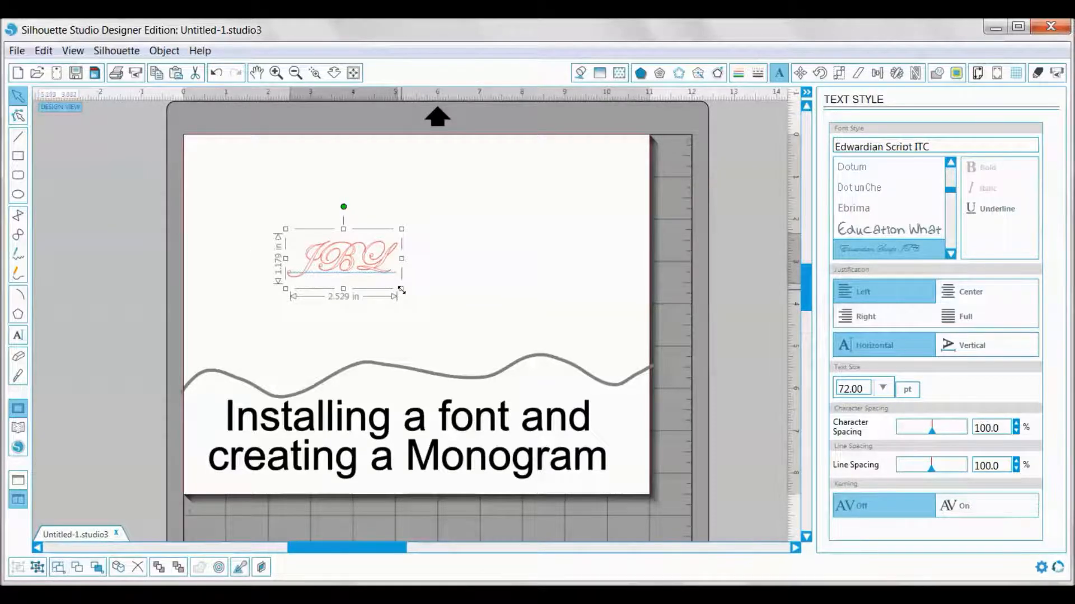
{"action": "mouse_move", "coordinate": [401, 290]}
{"action": "left_mouse_down"}
{"action": "mouse_move", "coordinate": [552, 343]}
{"action": "mouse_move", "coordinate": [567, 367]}
{"action": "left_mouse_up"}
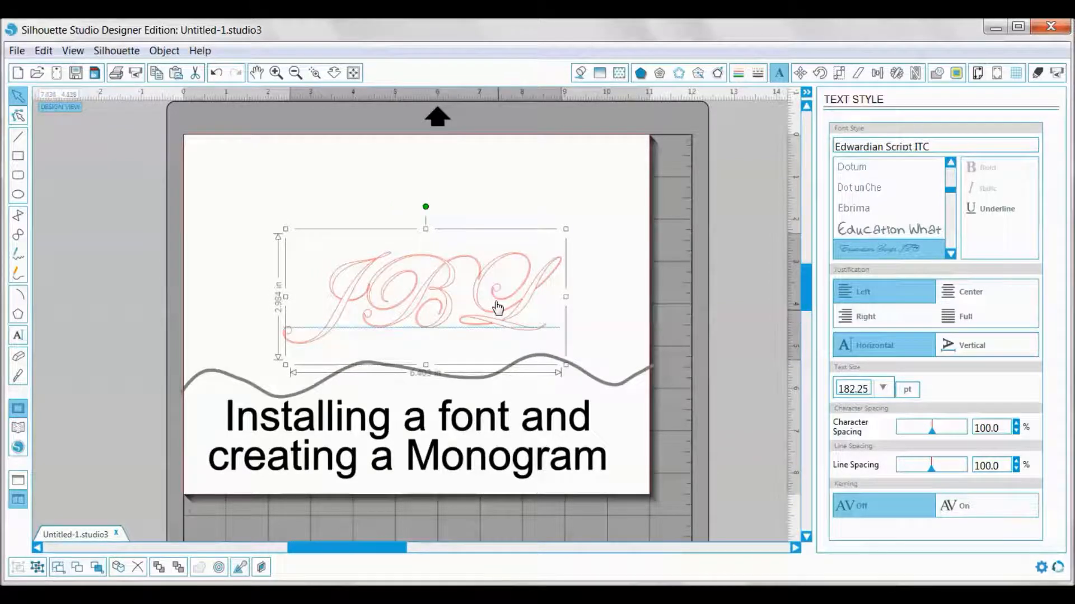
{"action": "left_click_drag", "start_coordinate": [504, 322], "coordinate": [496, 287]}
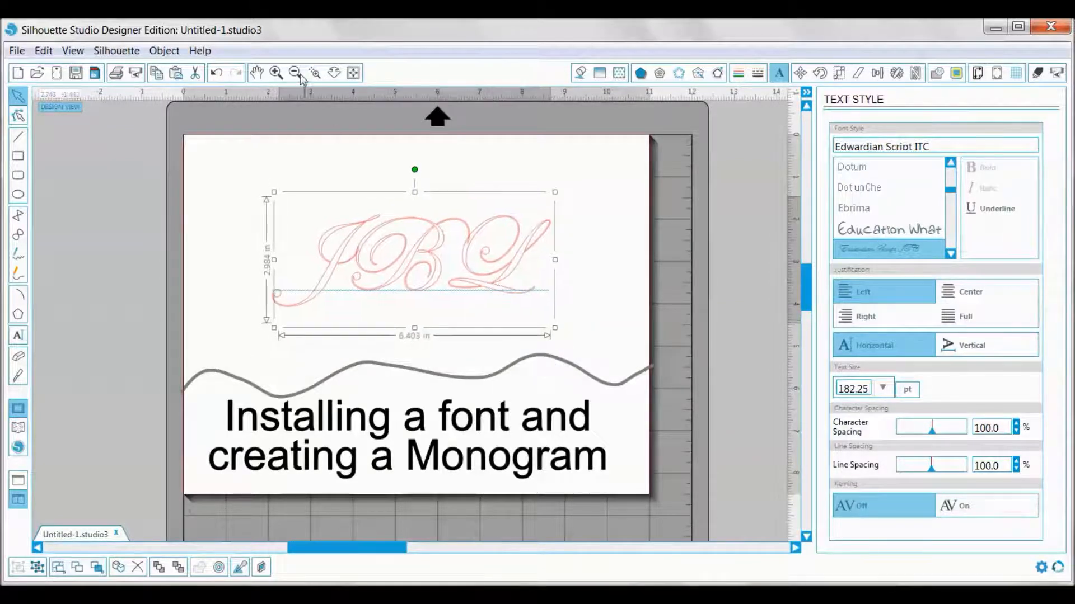
{"action": "left_click", "coordinate": [277, 73]}
{"action": "left_click", "coordinate": [277, 72]}
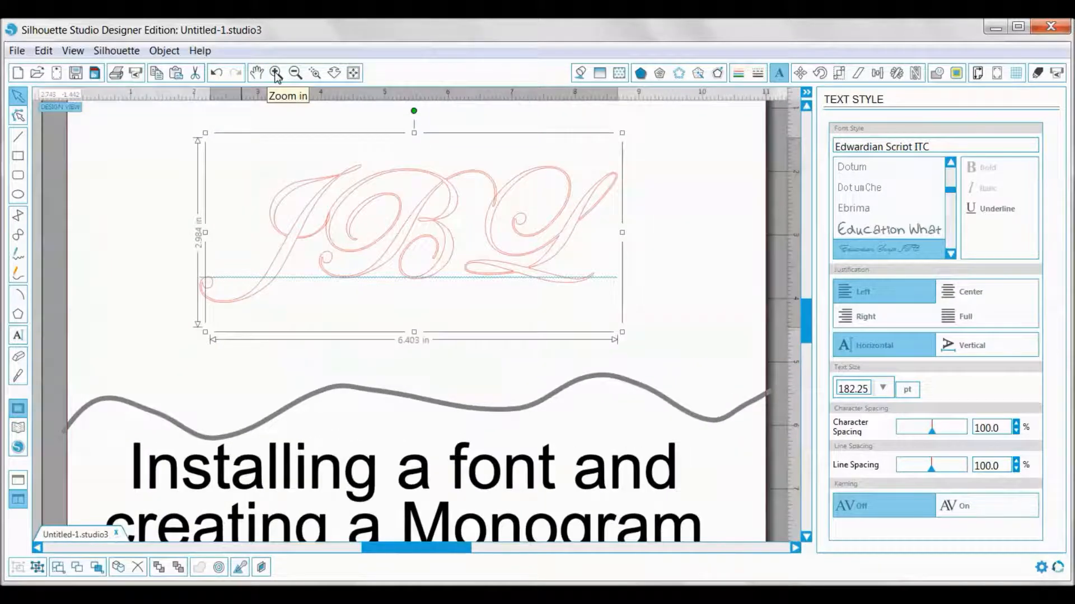
{"action": "left_click", "coordinate": [278, 73]}
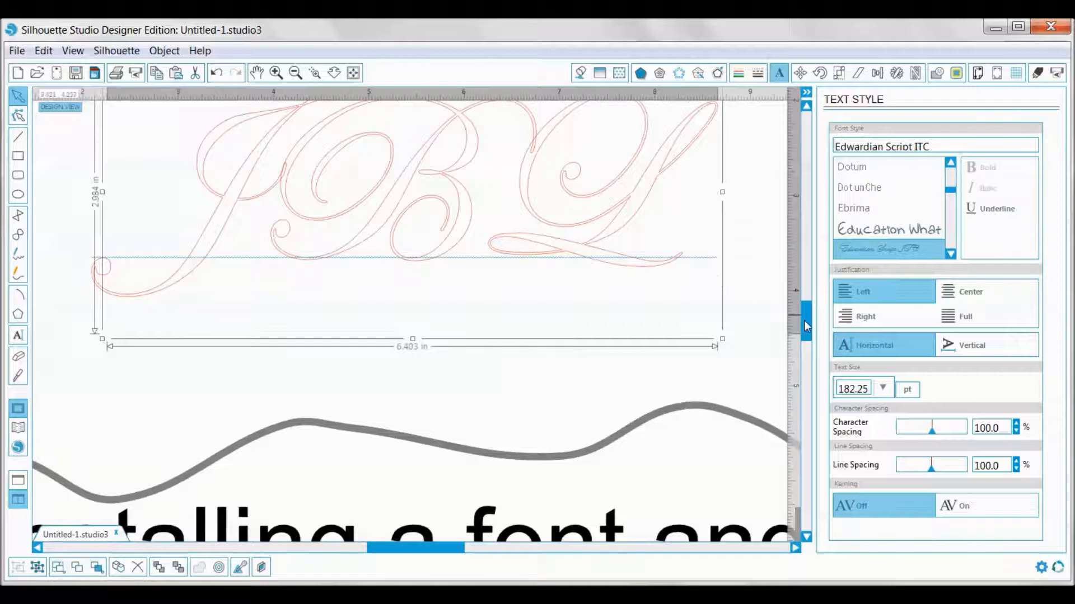
{"action": "left_click_drag", "start_coordinate": [803, 320], "coordinate": [801, 299]}
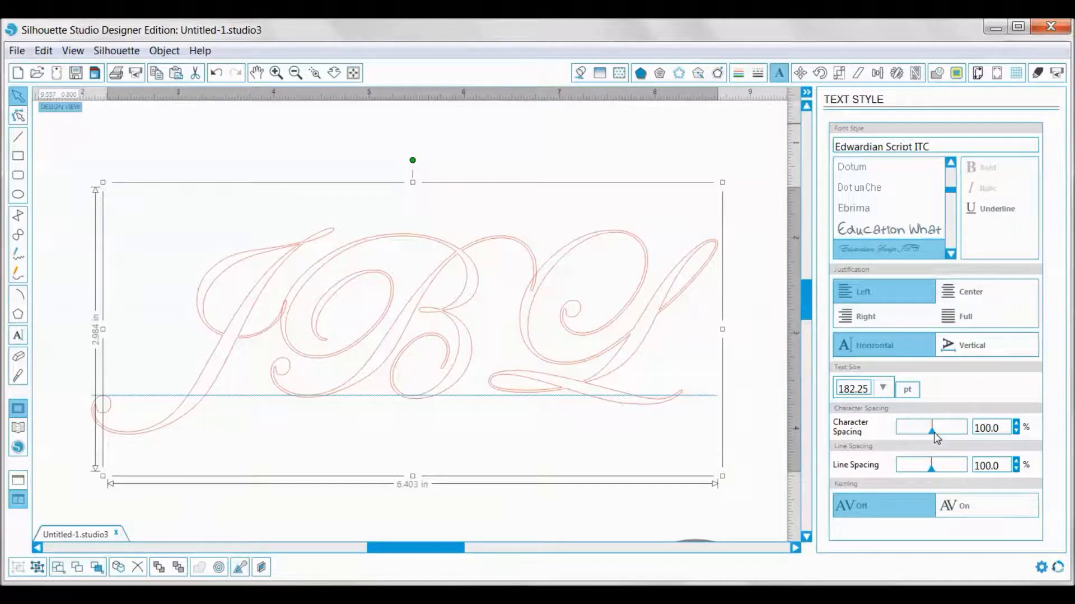
Step: Tighten the JBL character spacing to 85.7% so the letters overlap, about 5.9 inches wide
{"action": "left_click_drag", "start_coordinate": [935, 432], "coordinate": [964, 435]}
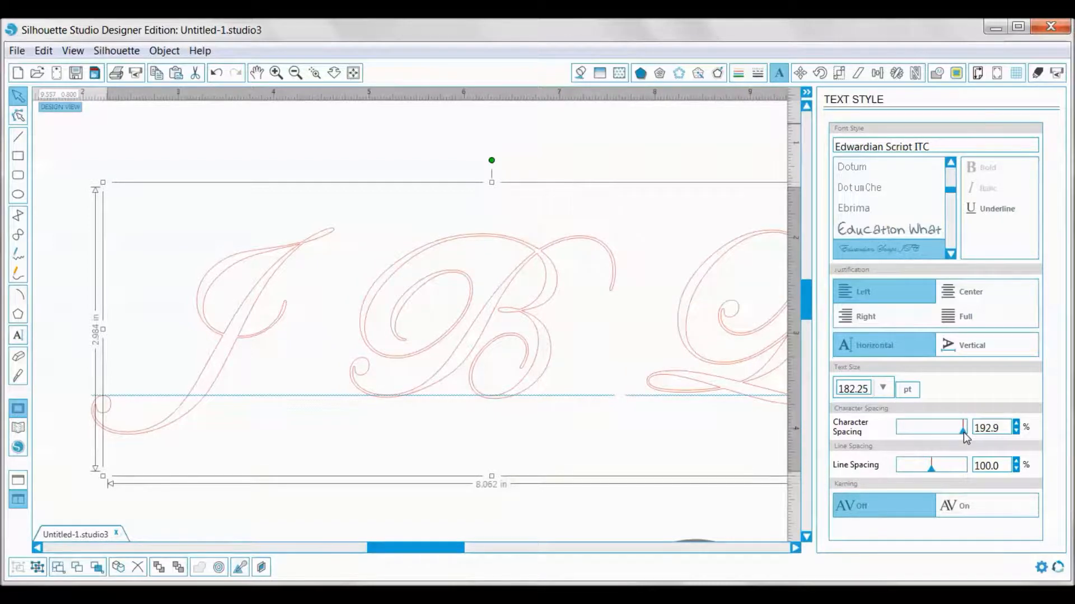
{"action": "left_click_drag", "start_coordinate": [963, 433], "coordinate": [927, 432]}
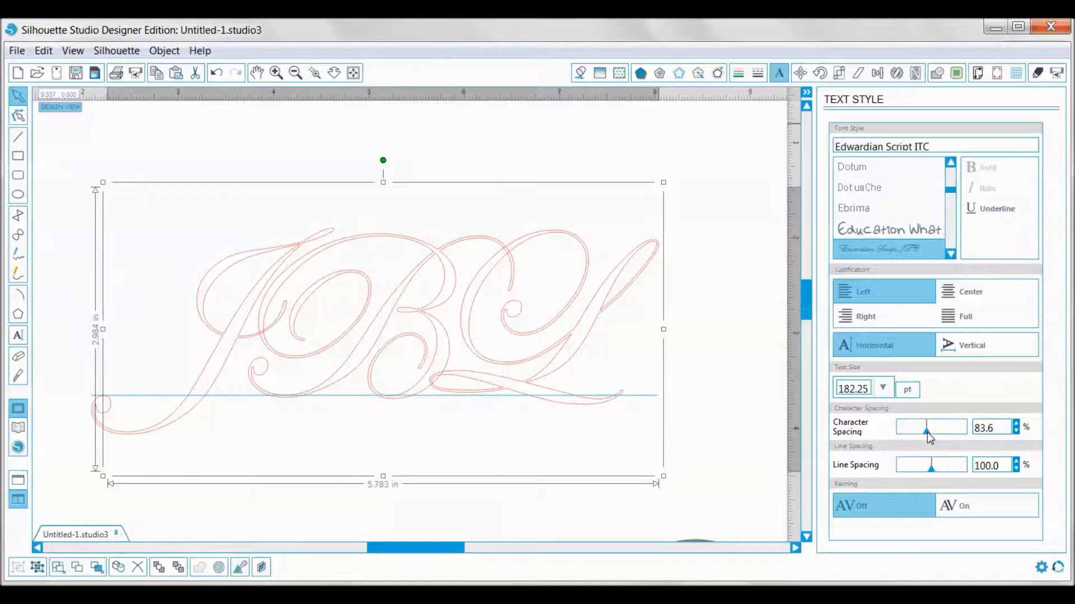
{"action": "left_click_drag", "start_coordinate": [927, 432], "coordinate": [928, 432]}
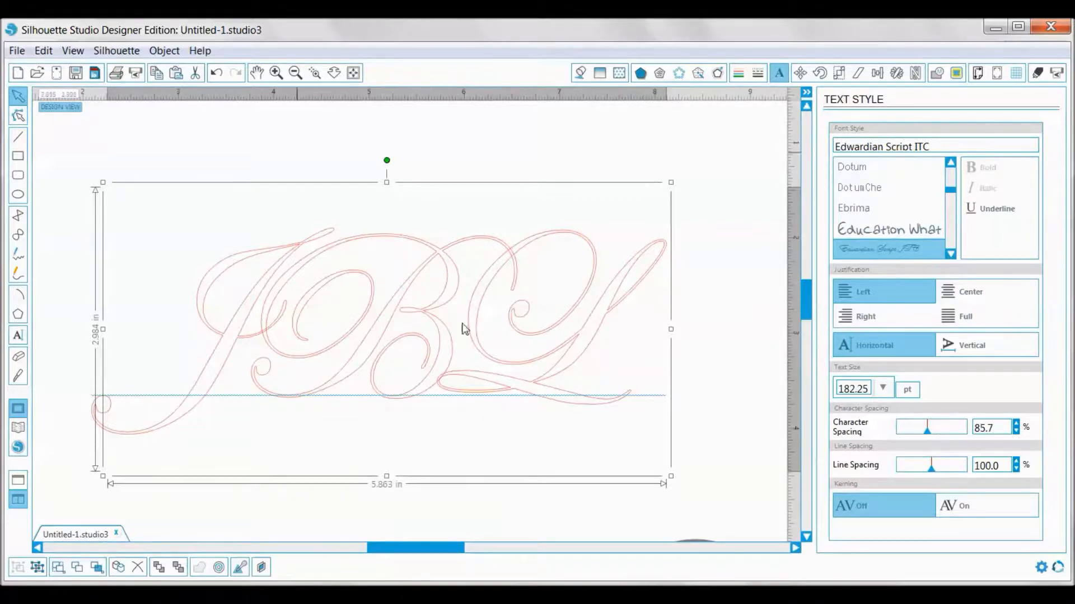
{"action": "left_click", "coordinate": [703, 316]}
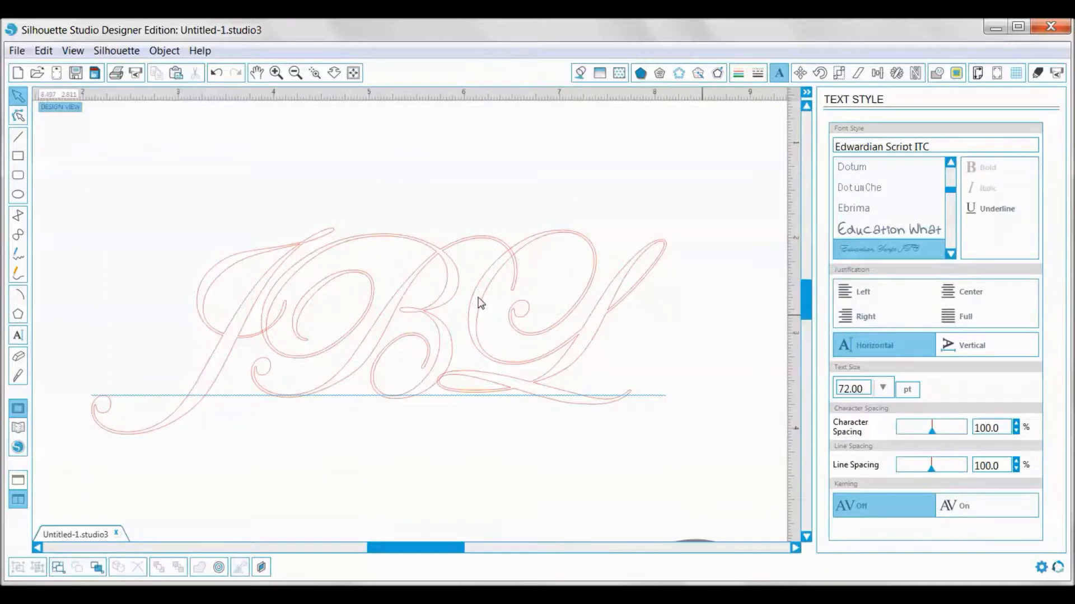
{"action": "left_click", "coordinate": [588, 354]}
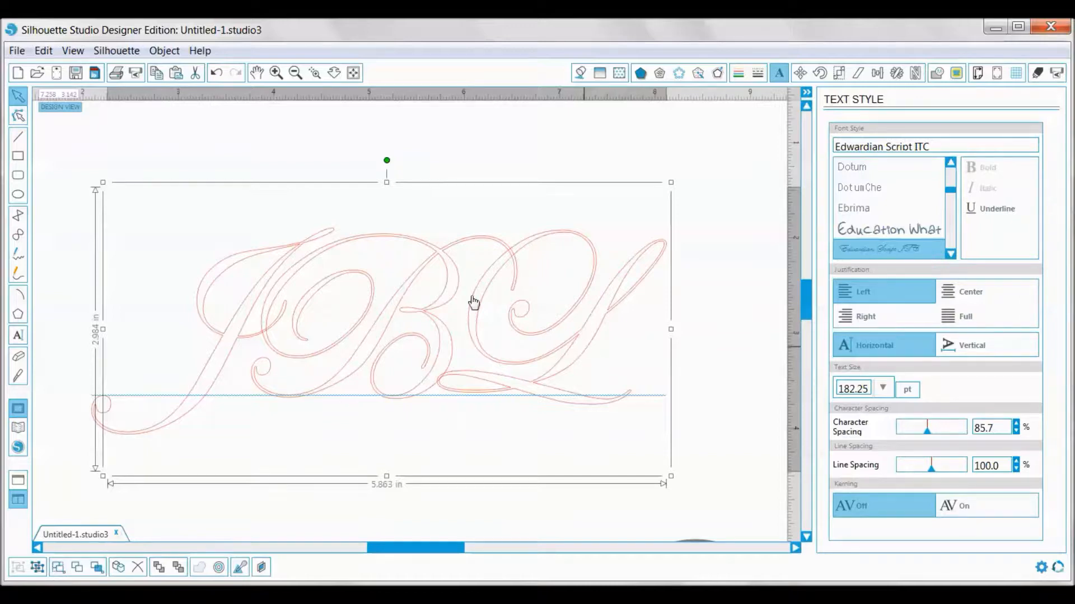
Step: Weld the overlapping JBL letters into one merged shape via Object > Modify > Weld
{"action": "left_click", "coordinate": [164, 51]}
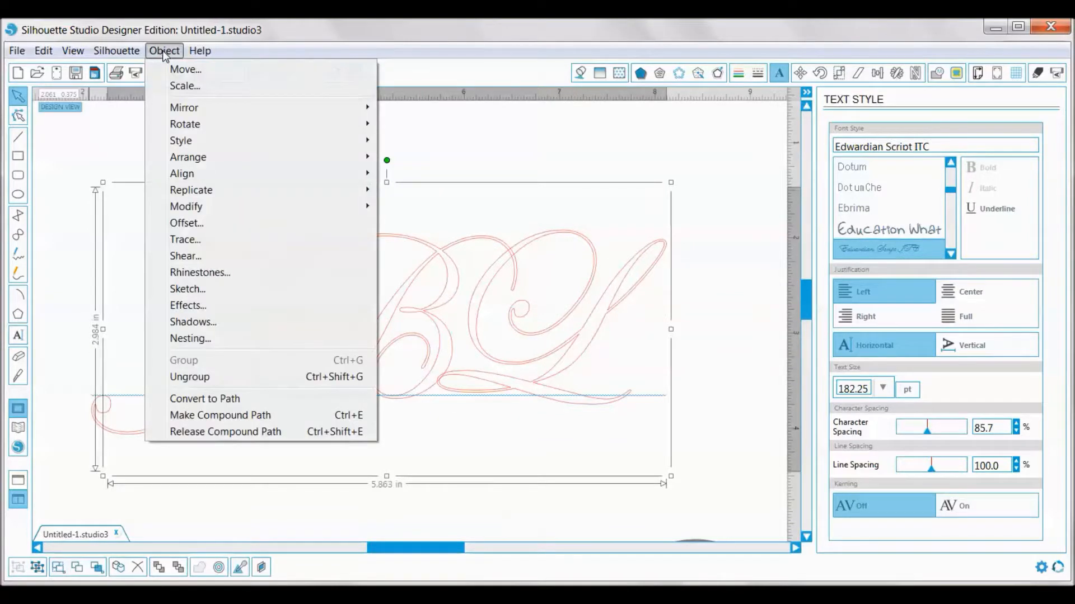
{"action": "mouse_move", "coordinate": [187, 207]}
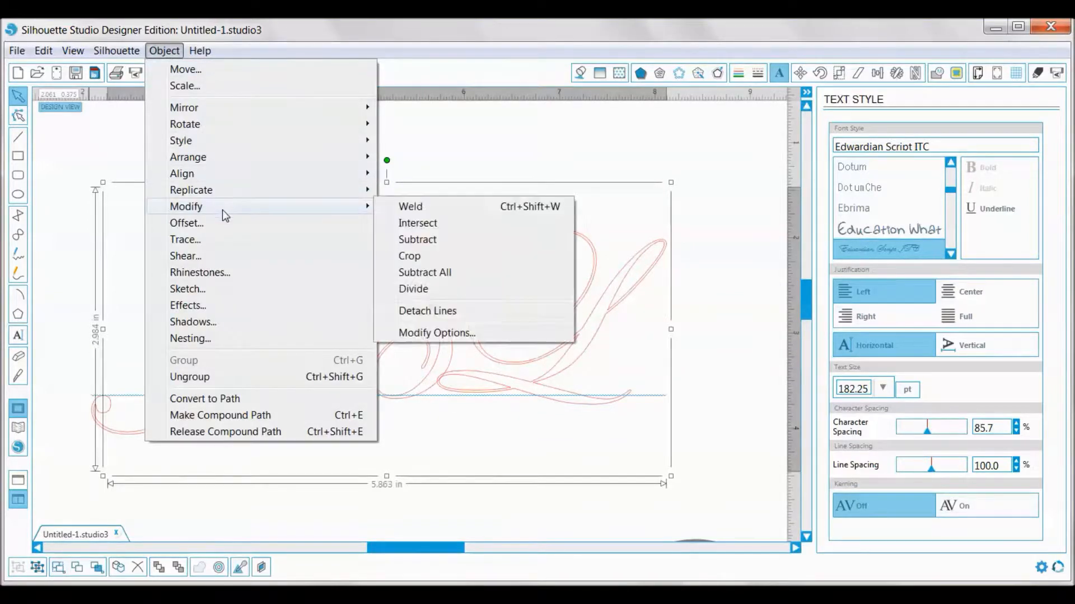
{"action": "left_click", "coordinate": [425, 208]}
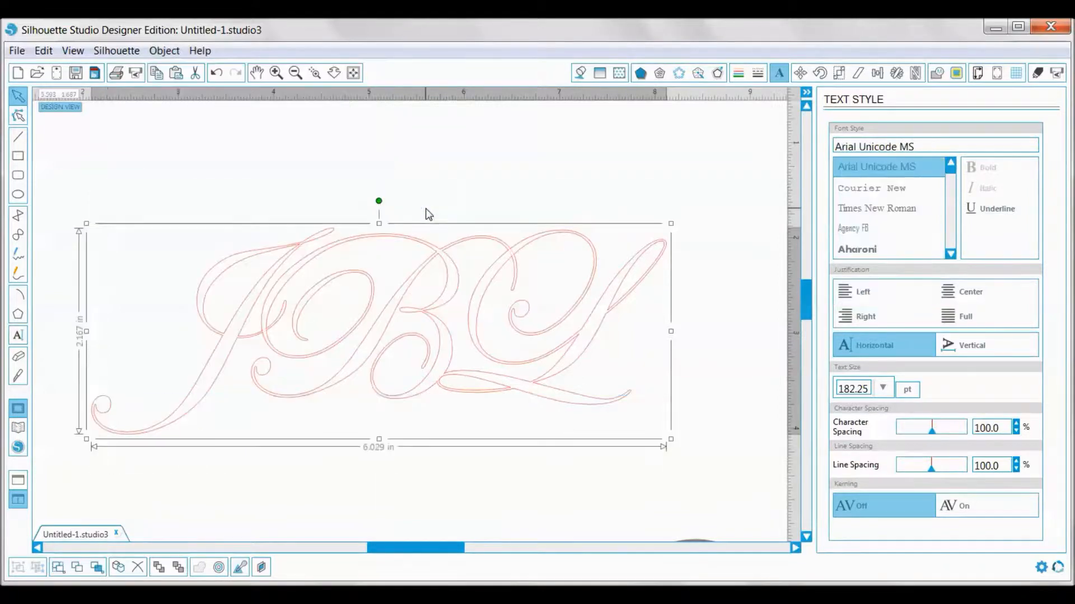